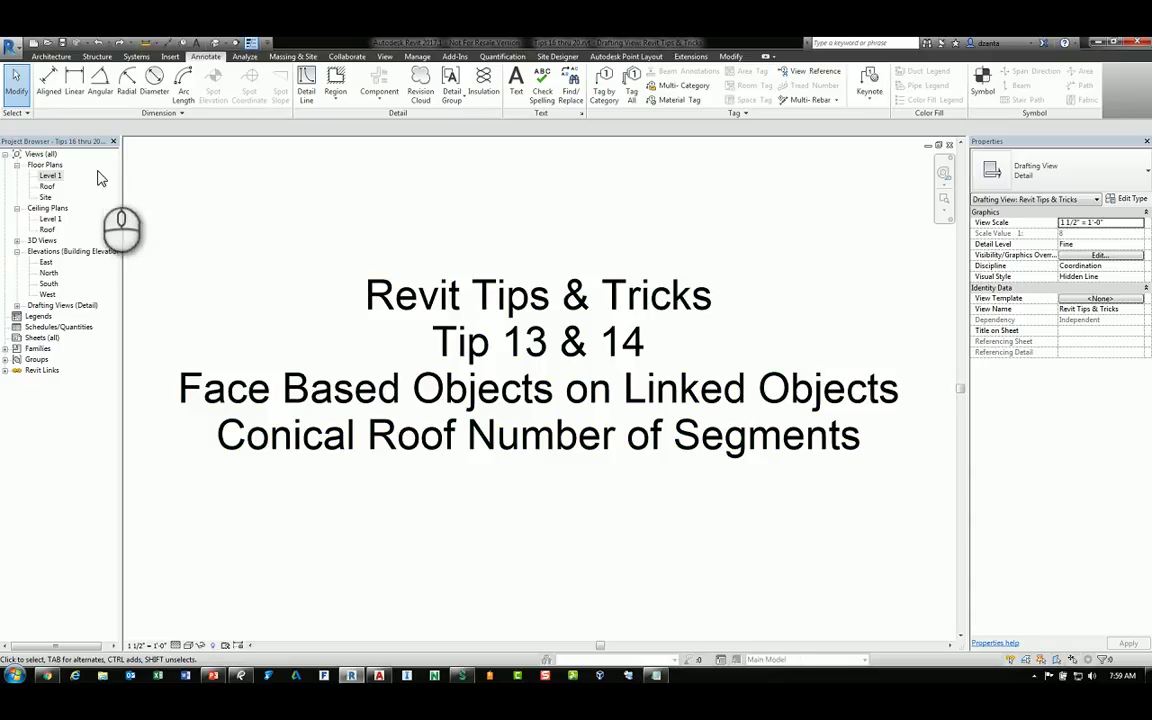
# Open the Level 1 floor plan and center the view on the circular wall and its sconces.
pyautogui.doubleClick(50, 175)
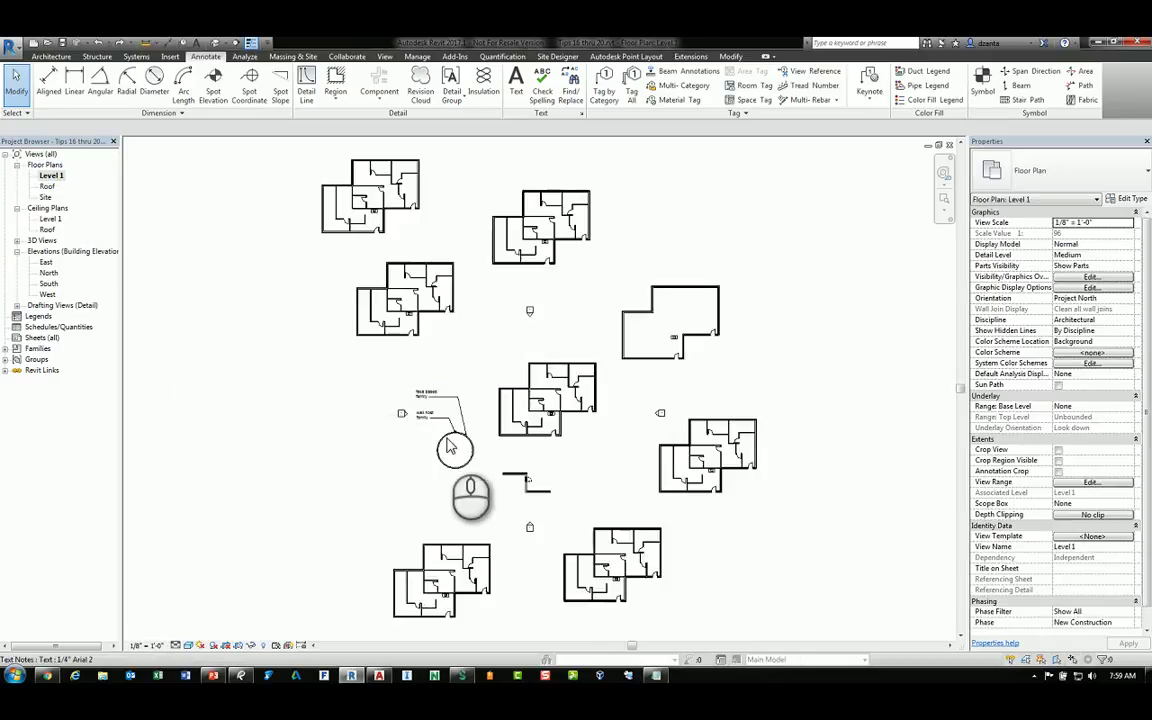
pyautogui.scroll(1, 449, 447)
pyautogui.scroll(3, 447, 455)
pyautogui.scroll(2, 450, 445)
pyautogui.scroll(2, 522, 488)
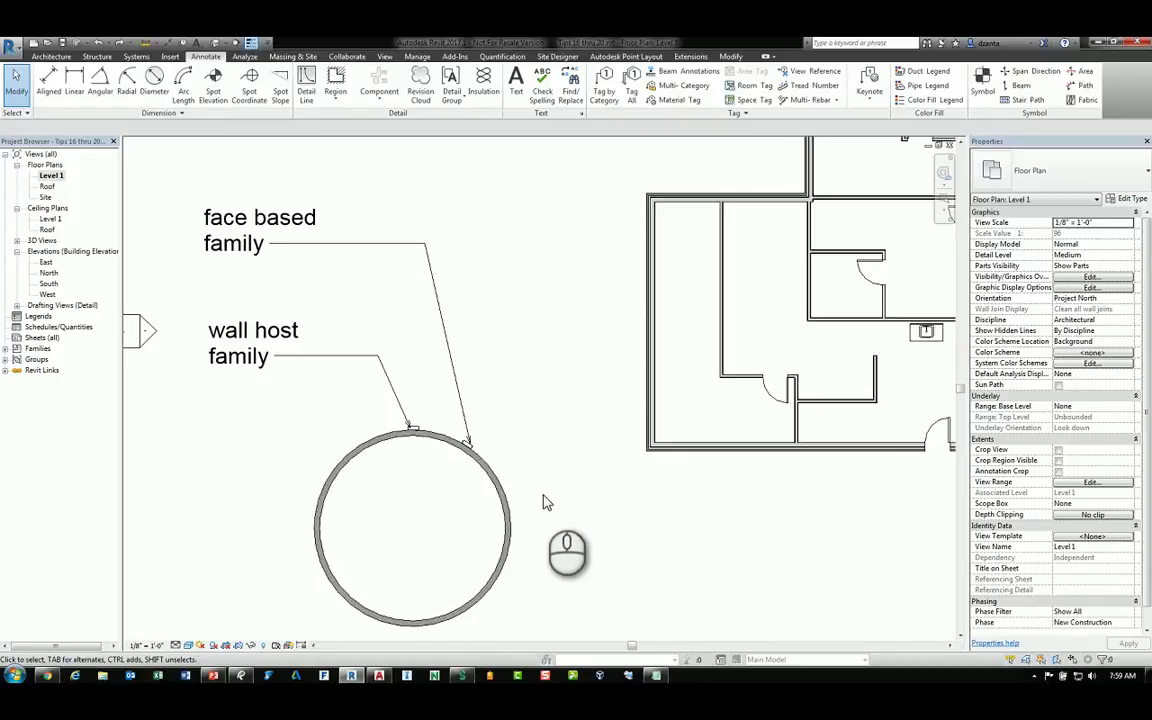
pyautogui.moveTo(545, 502); pyautogui.dragTo(545, 465, button='middle')
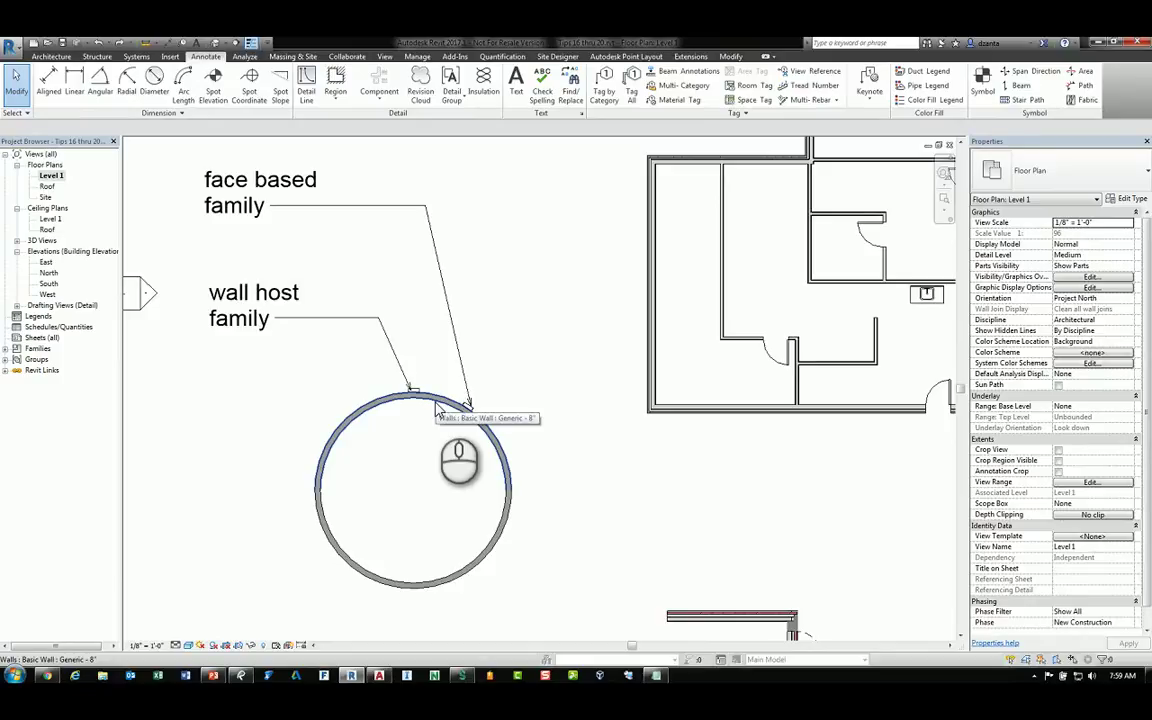
# Delete the circular wall, then undo to restore it with its hosted sconce light.
pyautogui.click(436, 408)
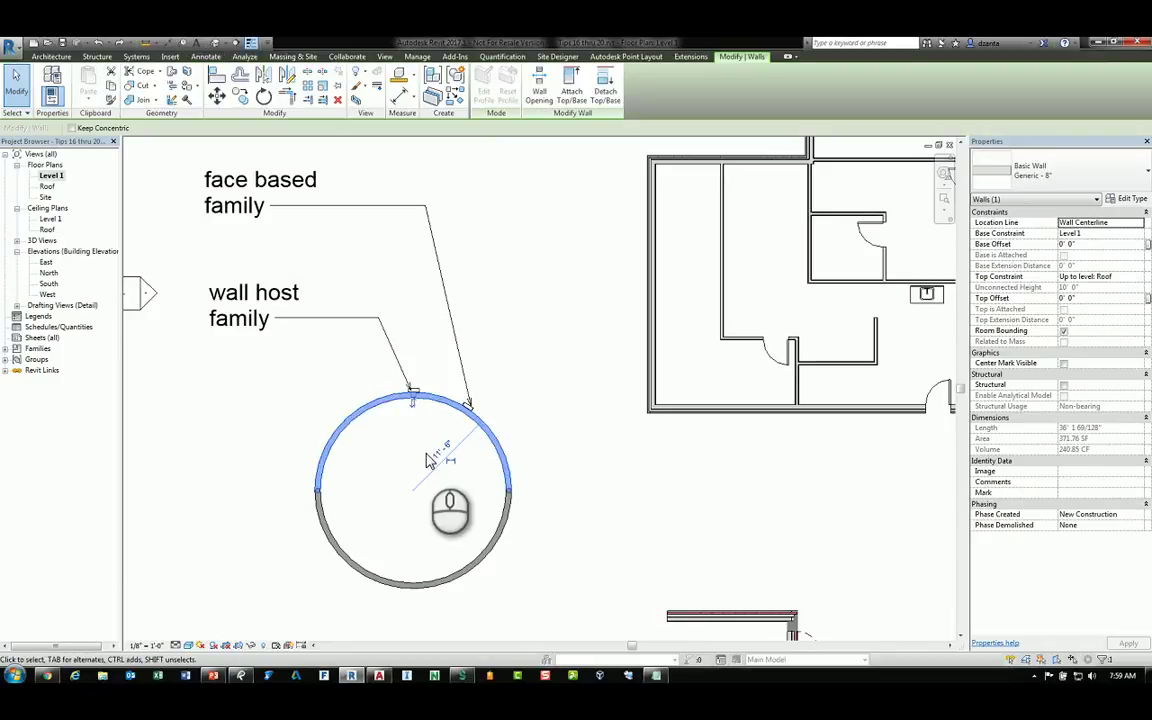
pyautogui.press('Delete')
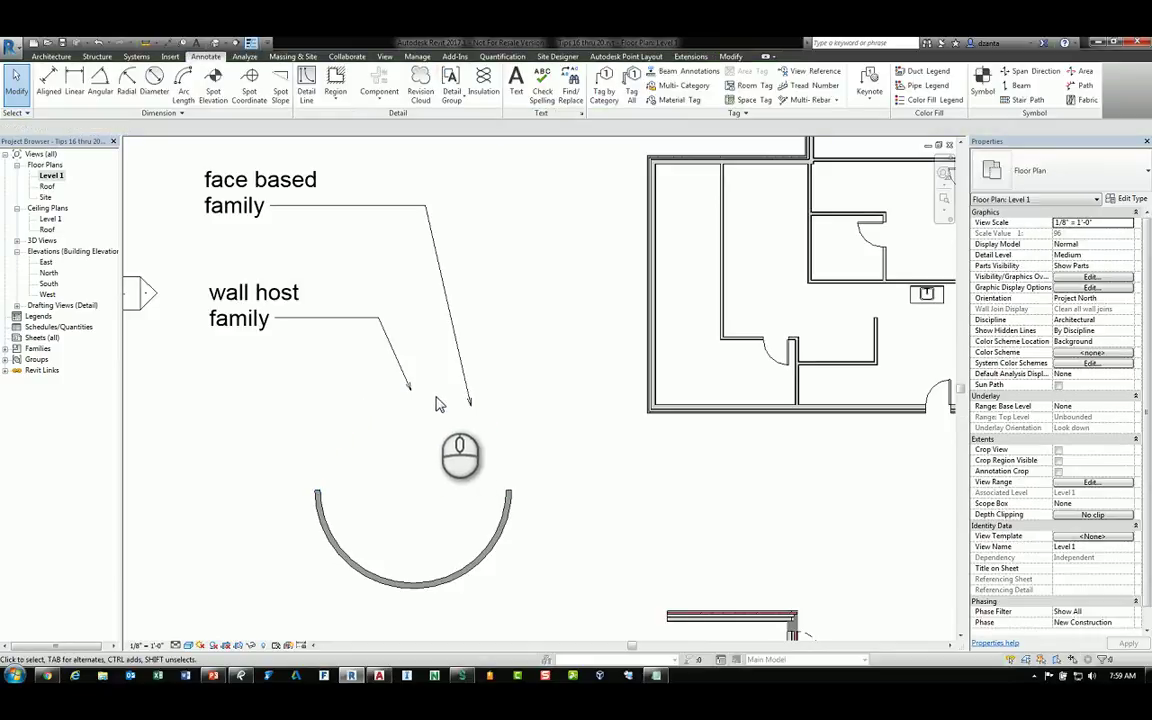
pyautogui.hotkey('ctrl', 'z')
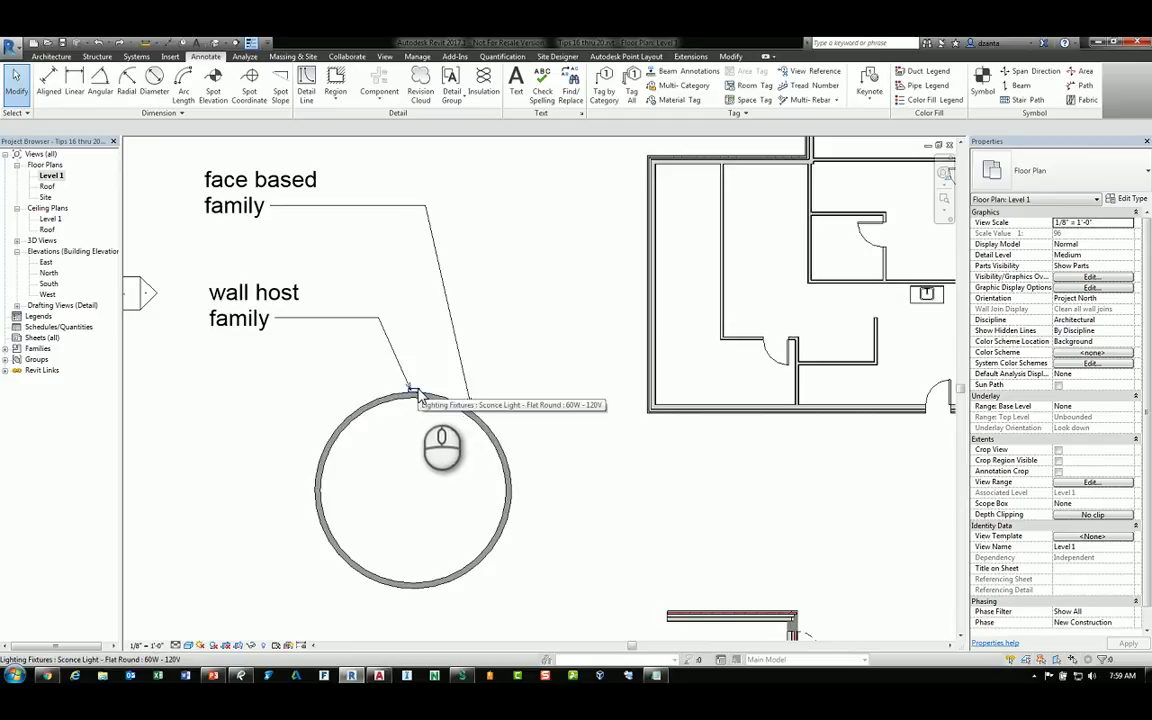
# Place two more wall-hosted sconce lights on the circular wall using Create Similar (CS).
pyautogui.press('c')
pyautogui.press('s')
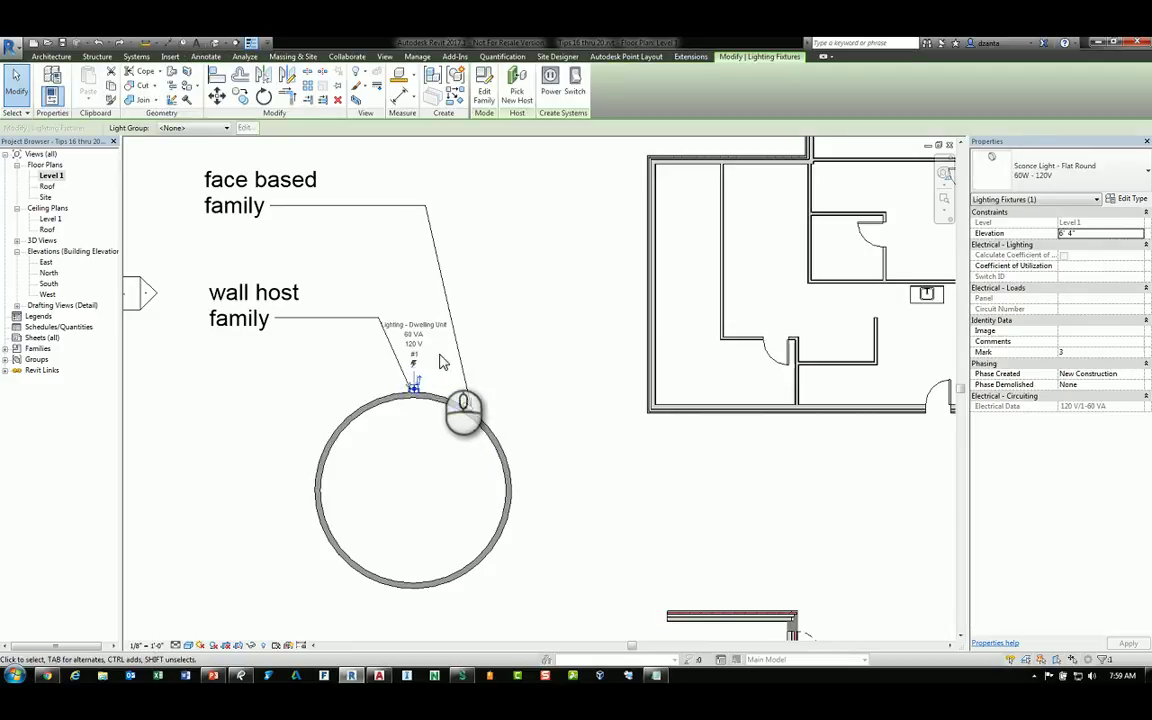
pyautogui.click(445, 362)
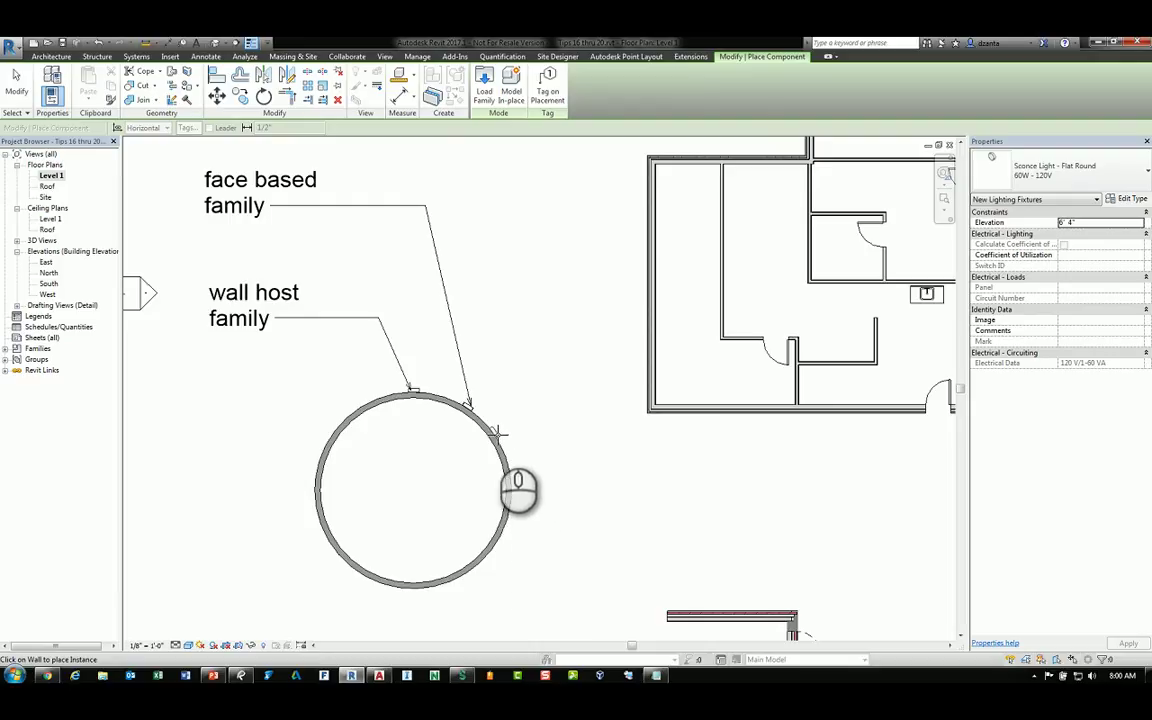
pyautogui.click(510, 506)
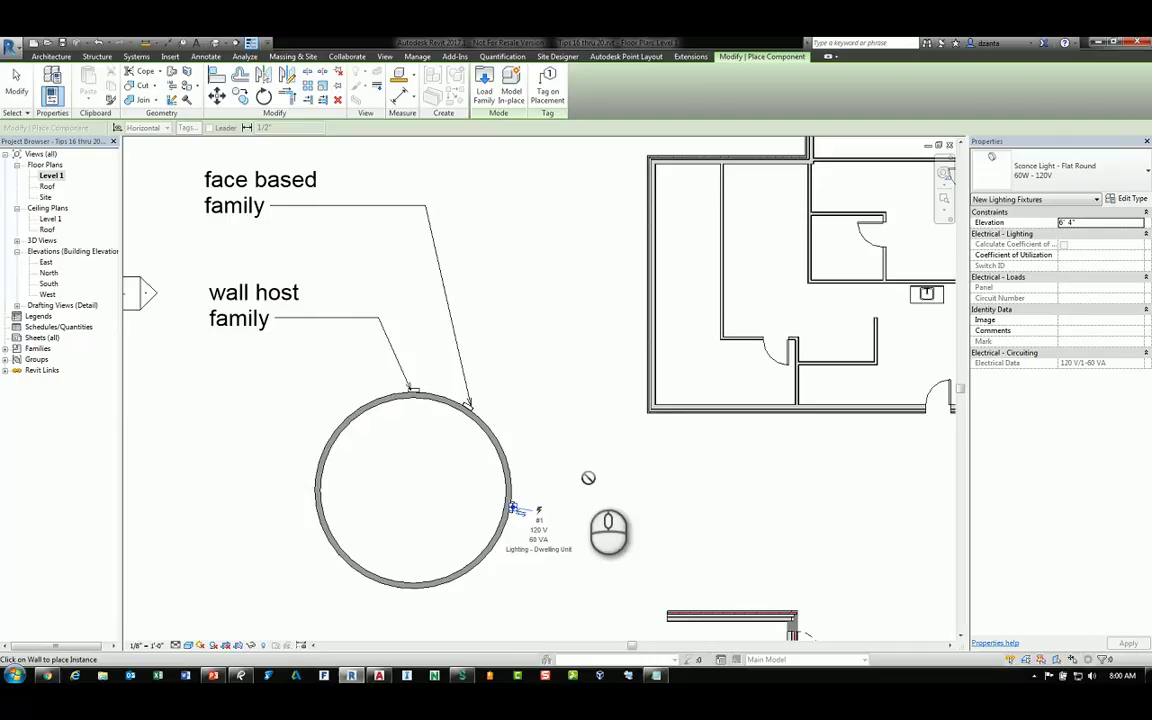
pyautogui.press('Escape')
pyautogui.press('Escape')
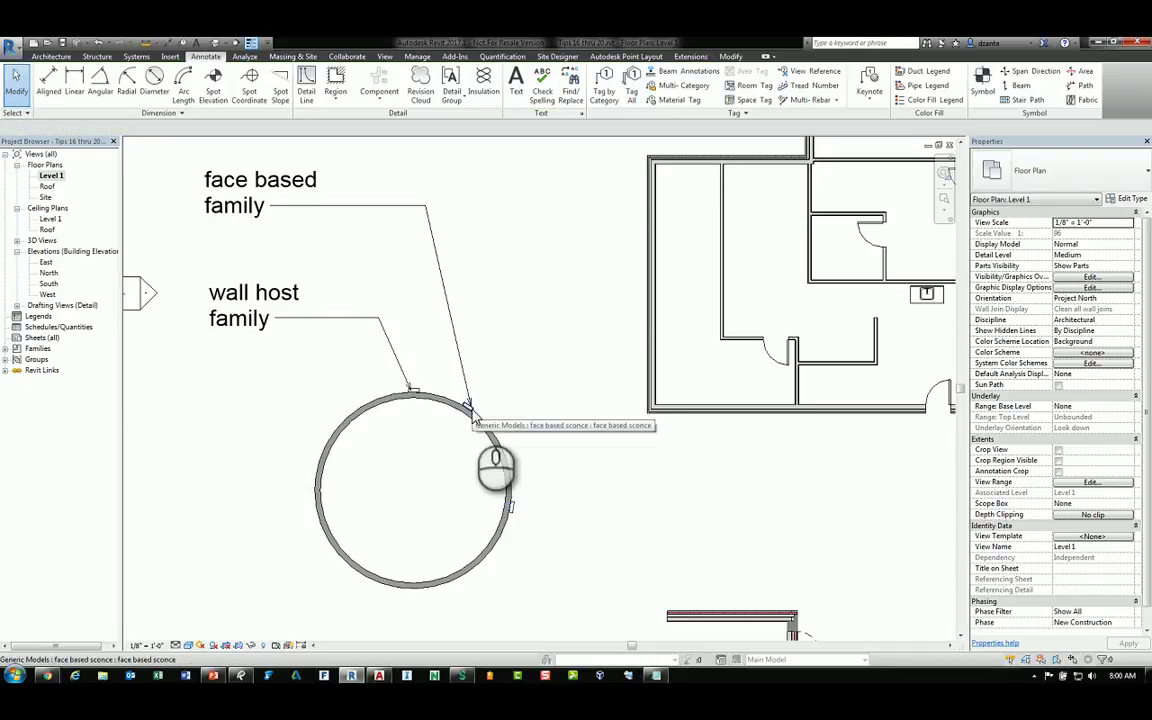
# Add a similar face-based sconce on the circle's lower right side.
pyautogui.click(467, 405)
pyautogui.press('c')
pyautogui.press('s')
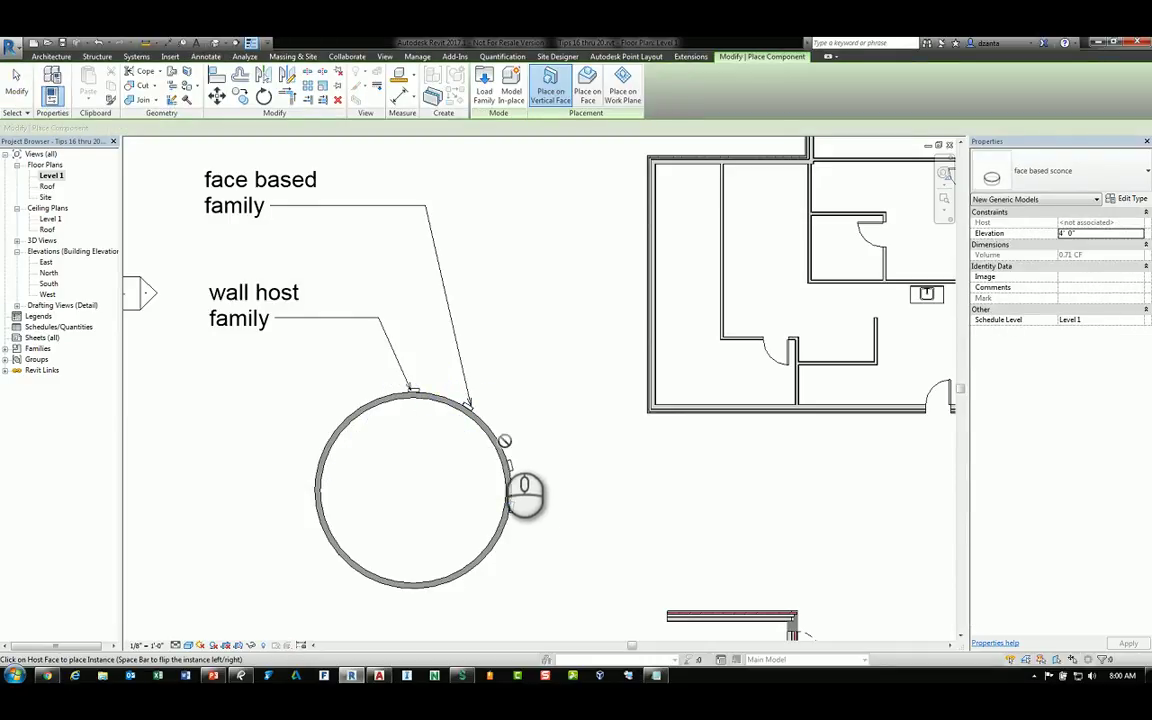
pyautogui.click(494, 545)
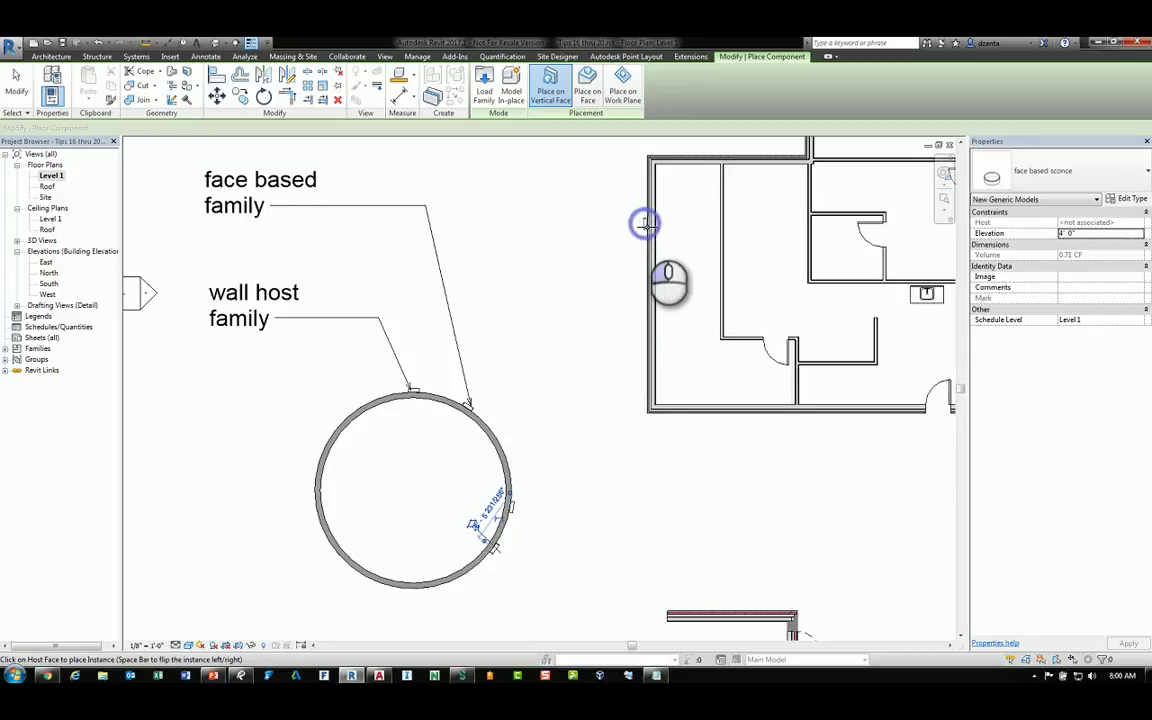
# Place a face-based sconce on the linked wall, test-delete the circle, then delete the link.
pyautogui.click(17, 84)
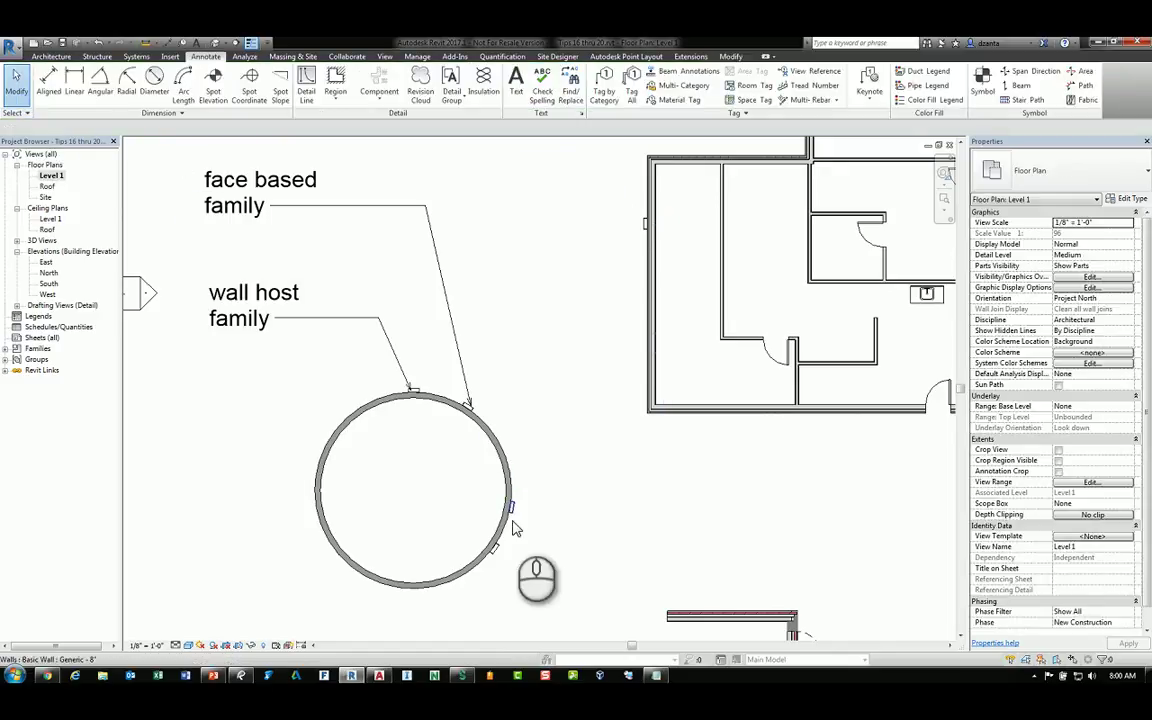
pyautogui.click(479, 572)
pyautogui.press('Delete')
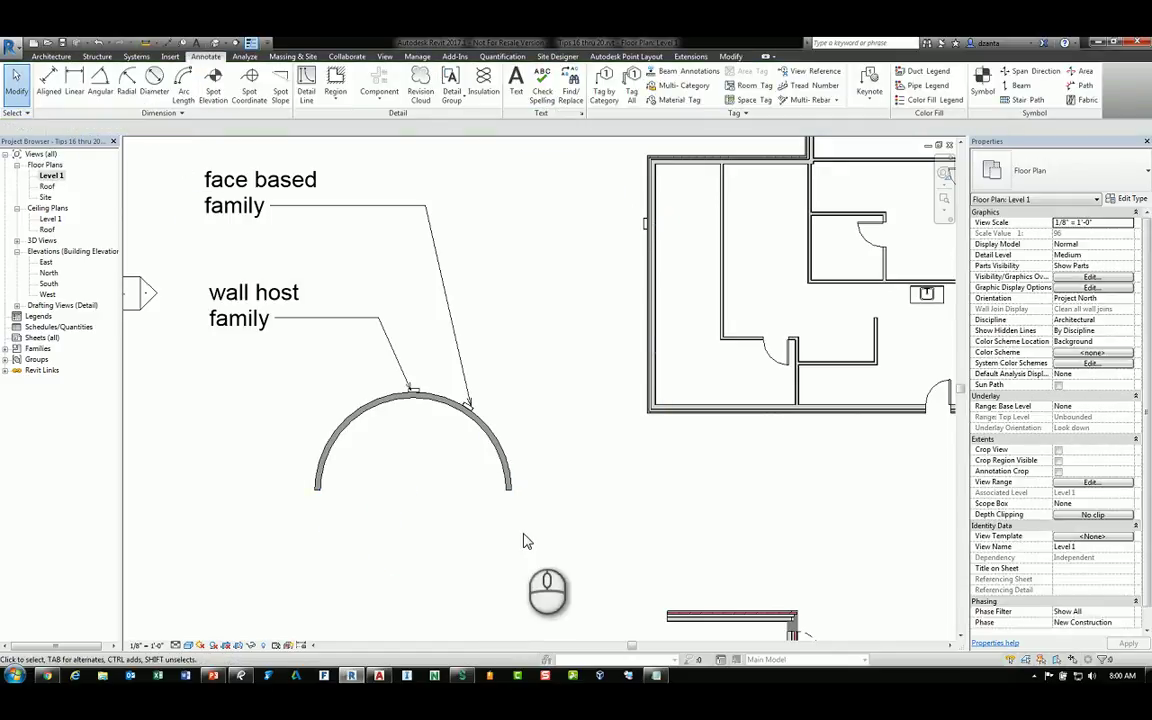
pyautogui.hotkey('ctrl', 'z')
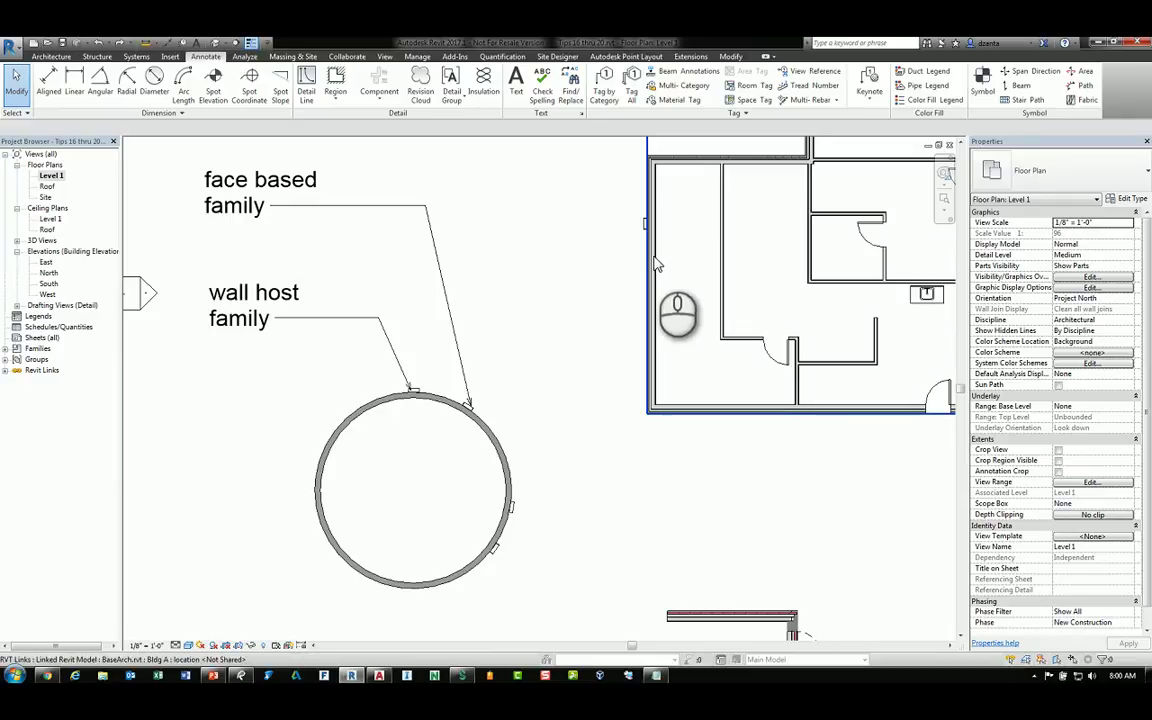
pyautogui.click(658, 266)
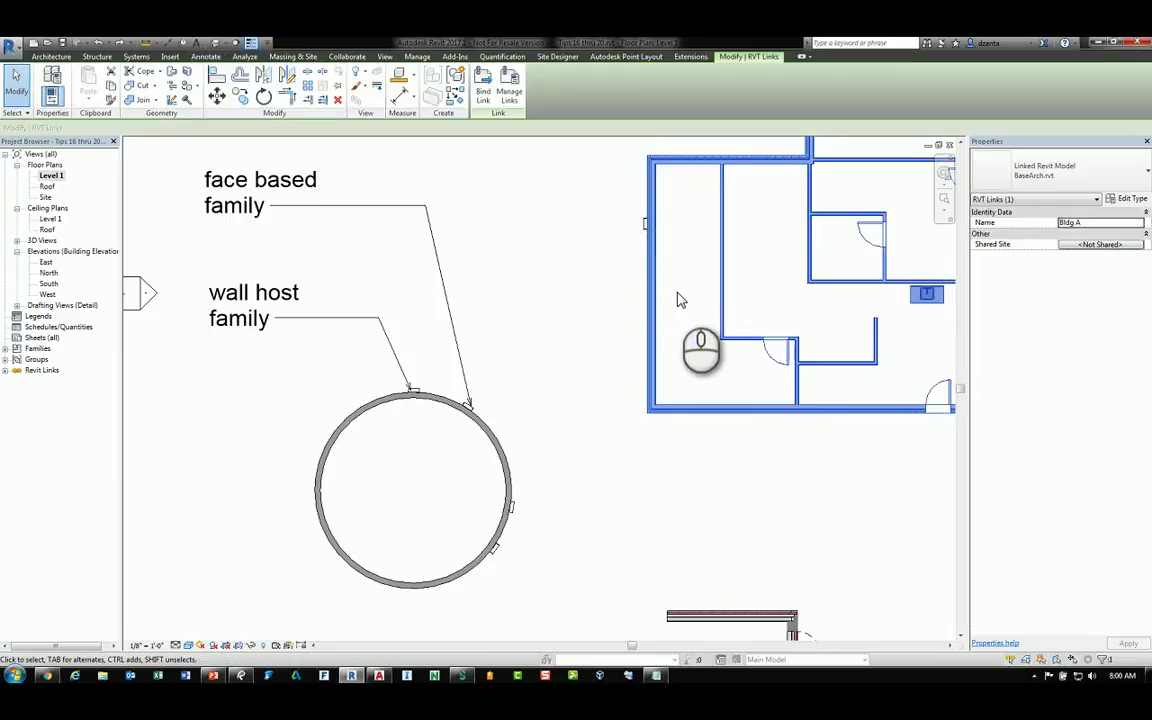
pyautogui.press('Delete')
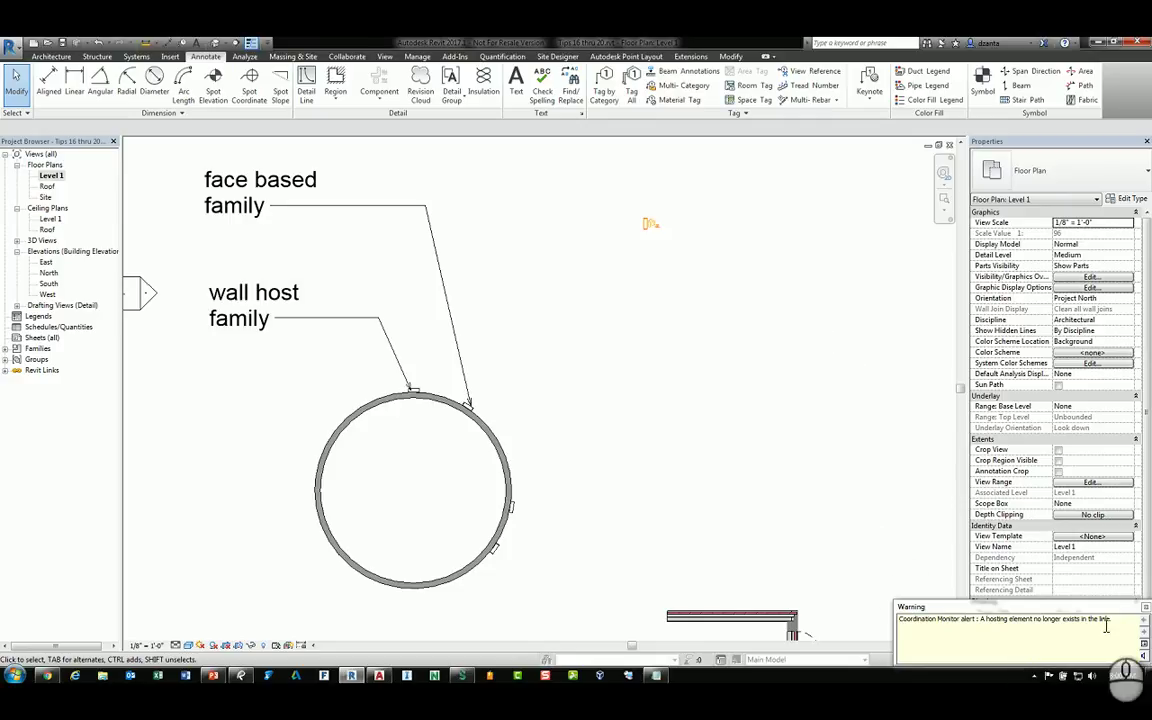
pyautogui.click(1144, 608)
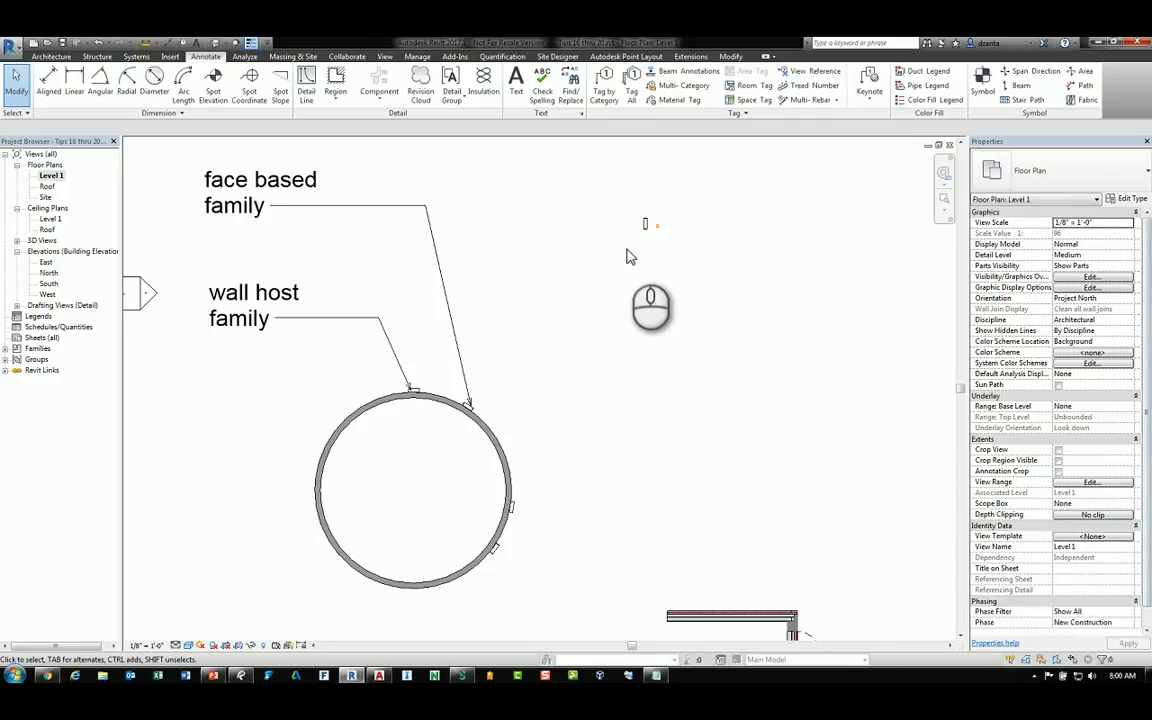
pyautogui.scroll(3, 640, 240)
pyautogui.scroll(-2, 645, 250)
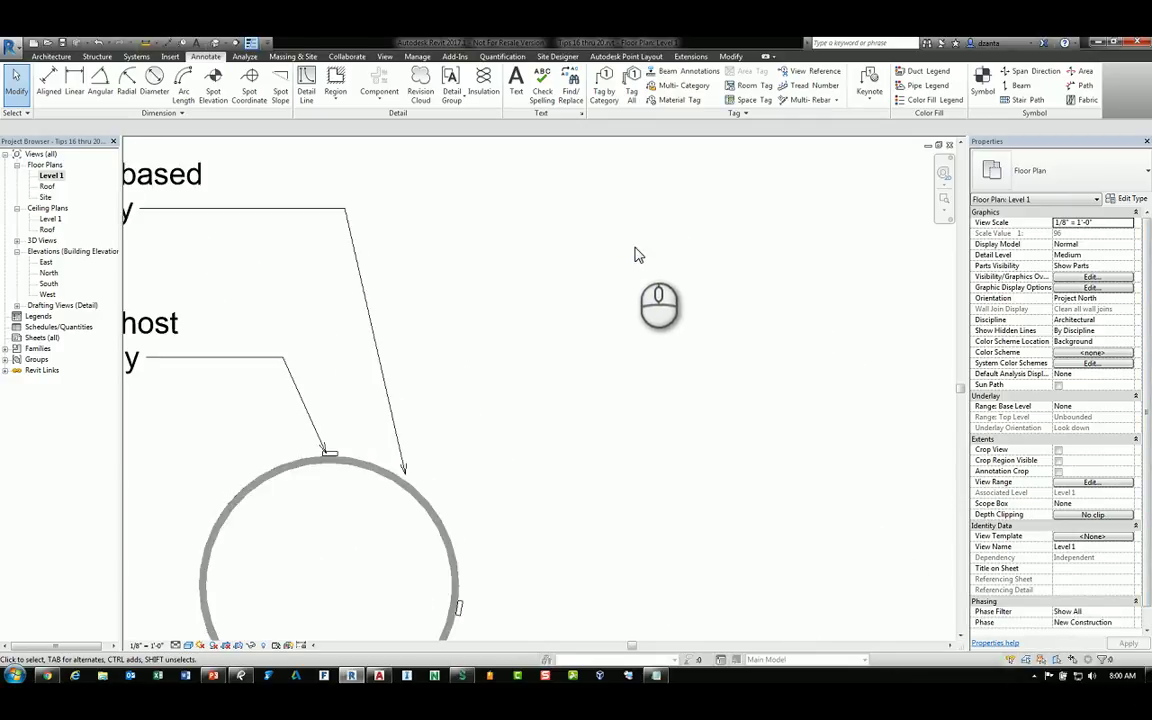
pyautogui.click(637, 235)
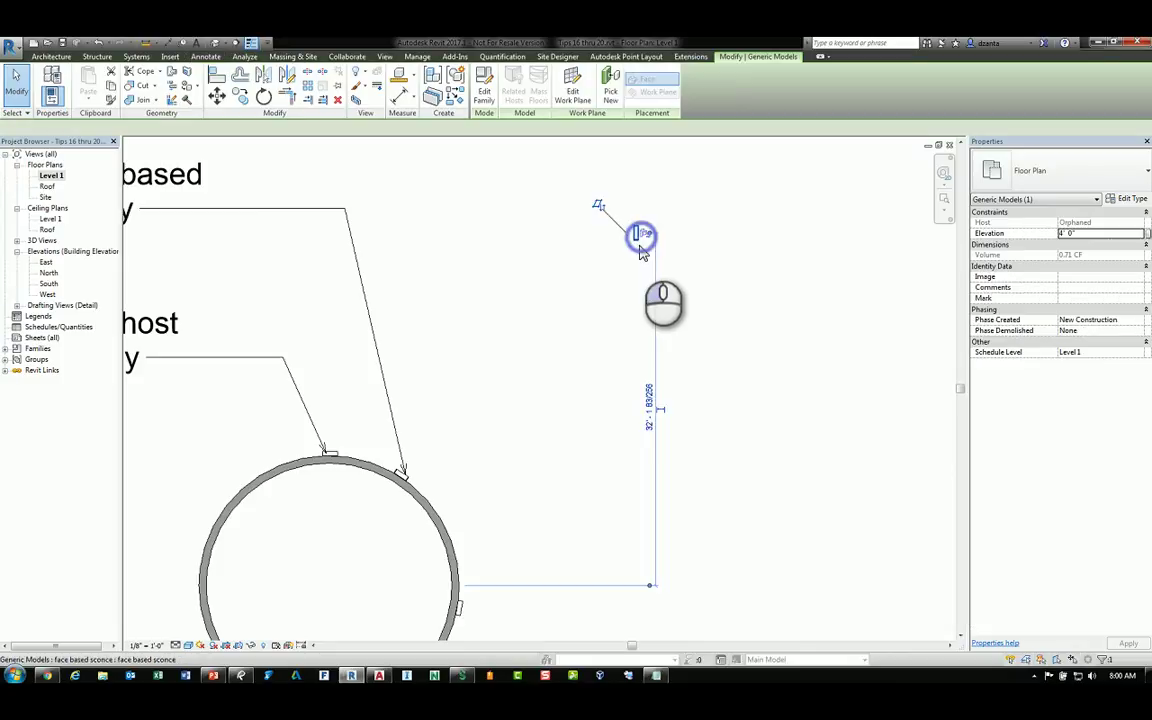
pyautogui.click(731, 338)
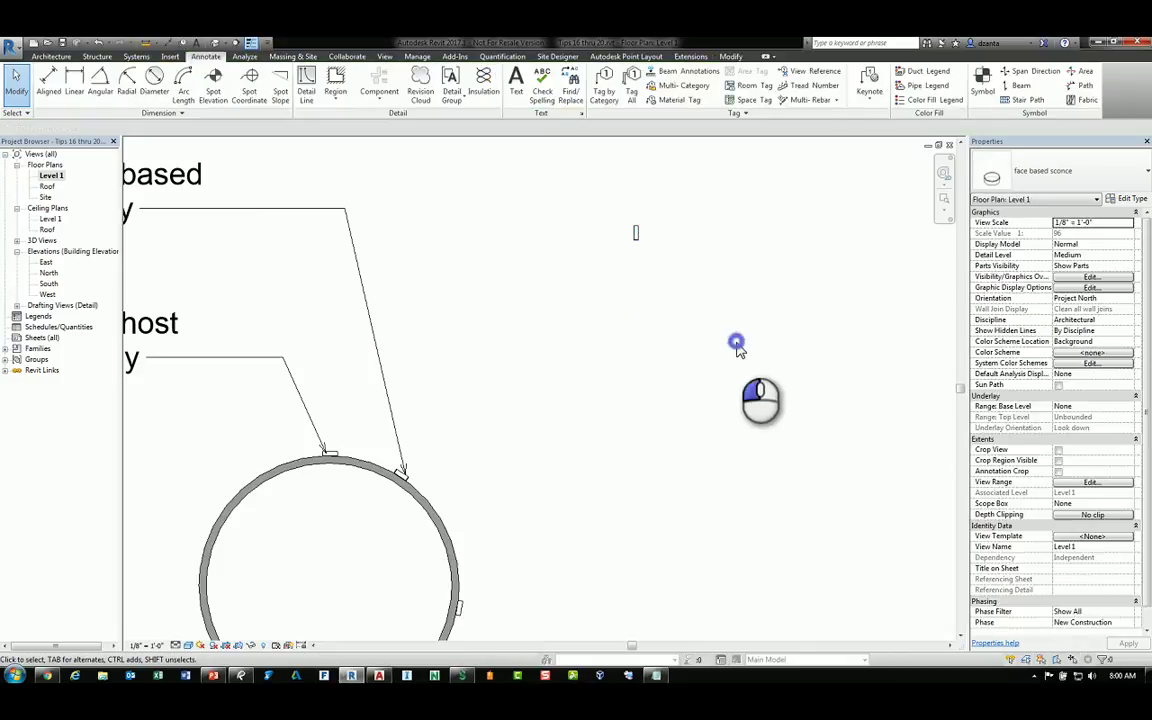
pyautogui.scroll(-2, 735, 345)
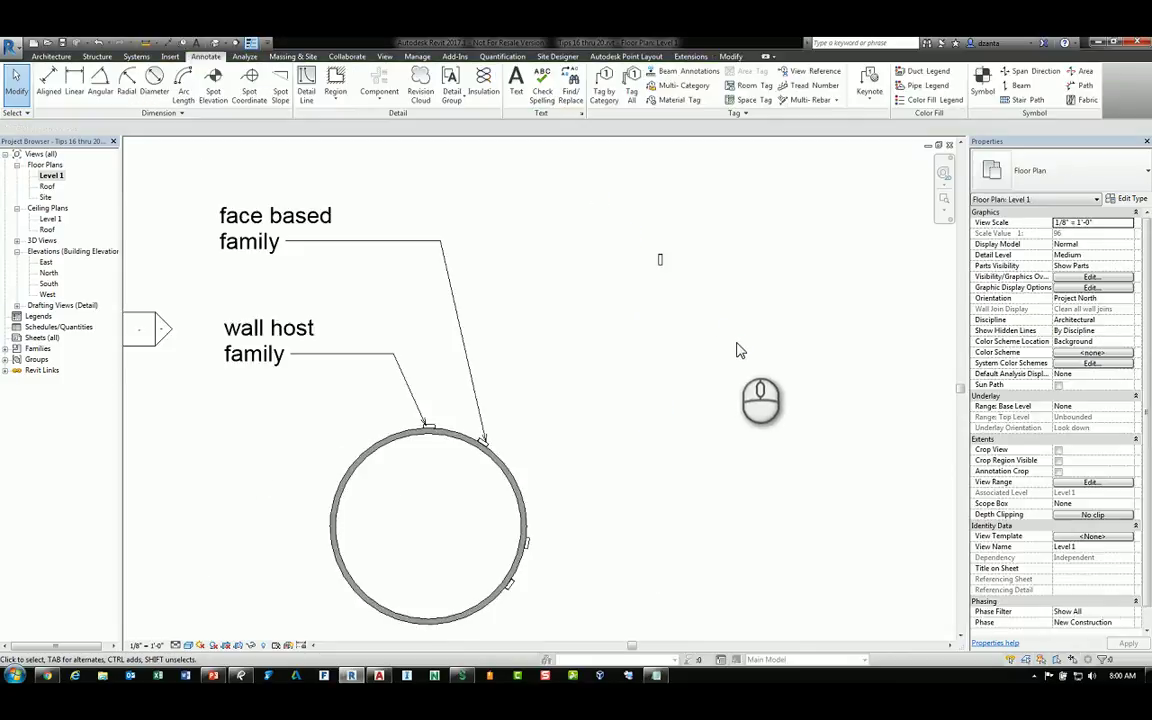
pyautogui.moveTo(740, 347); pyautogui.dragTo(725, 312, button='middle')
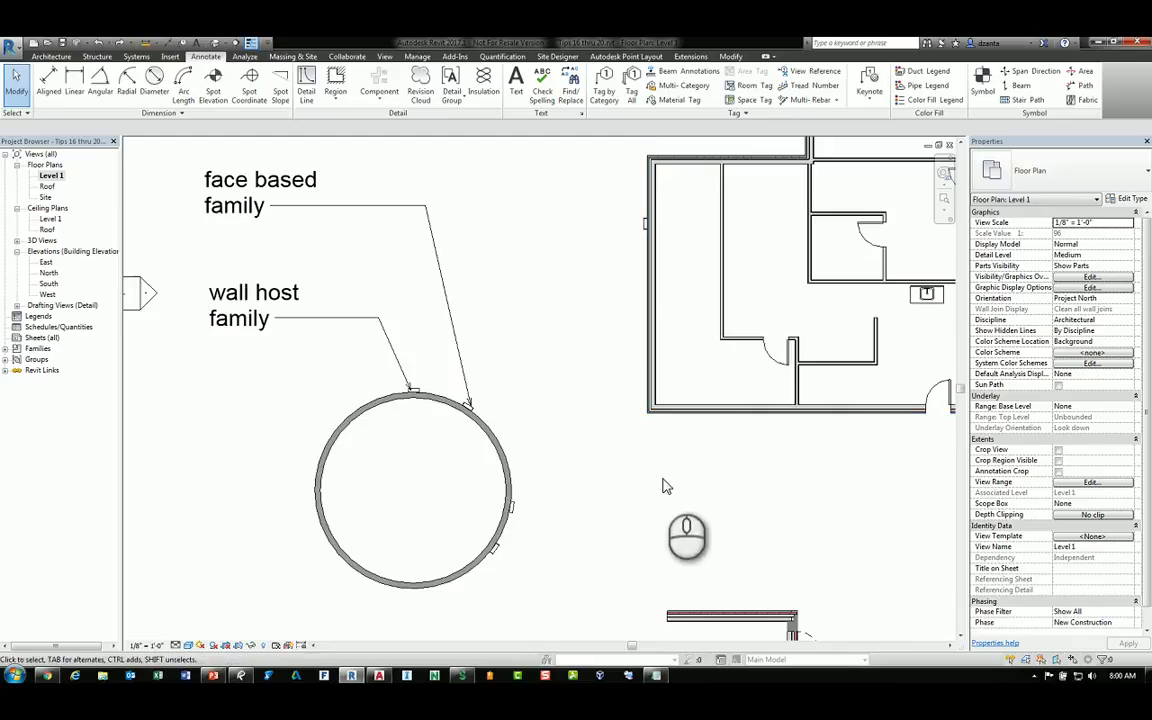
pyautogui.scroll(-1, 662, 486)
# Pan the Level 1 plan, then close it to return to the Tips title drafting view.
pyautogui.moveTo(722, 486); pyautogui.dragTo(663, 509, button='middle')
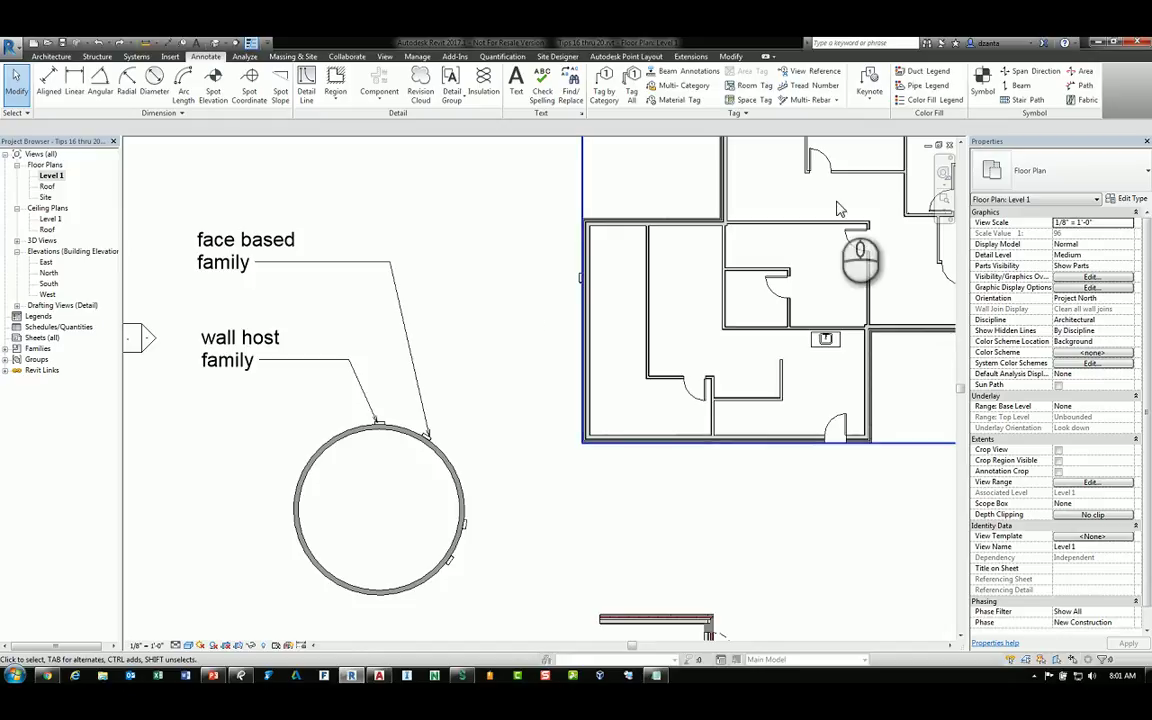
pyautogui.click(949, 145)
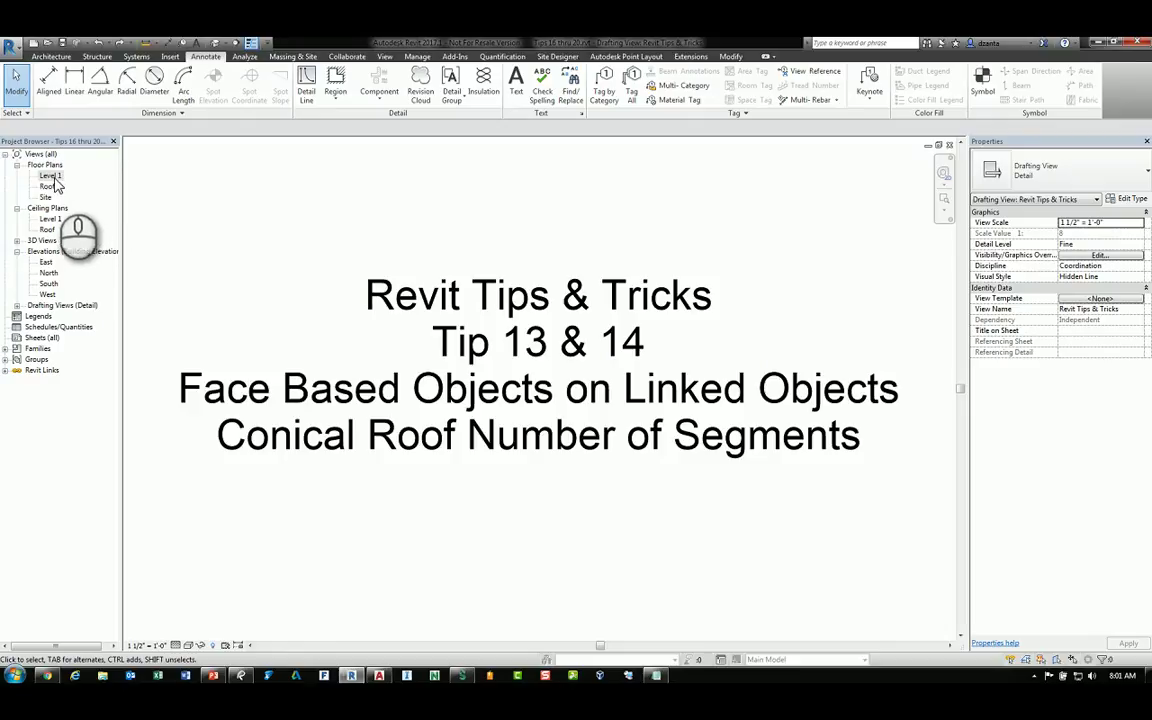
# Open the default 3D view, zoom and orbit to the six-sided conical roof, and select it.
pyautogui.click(216, 45)
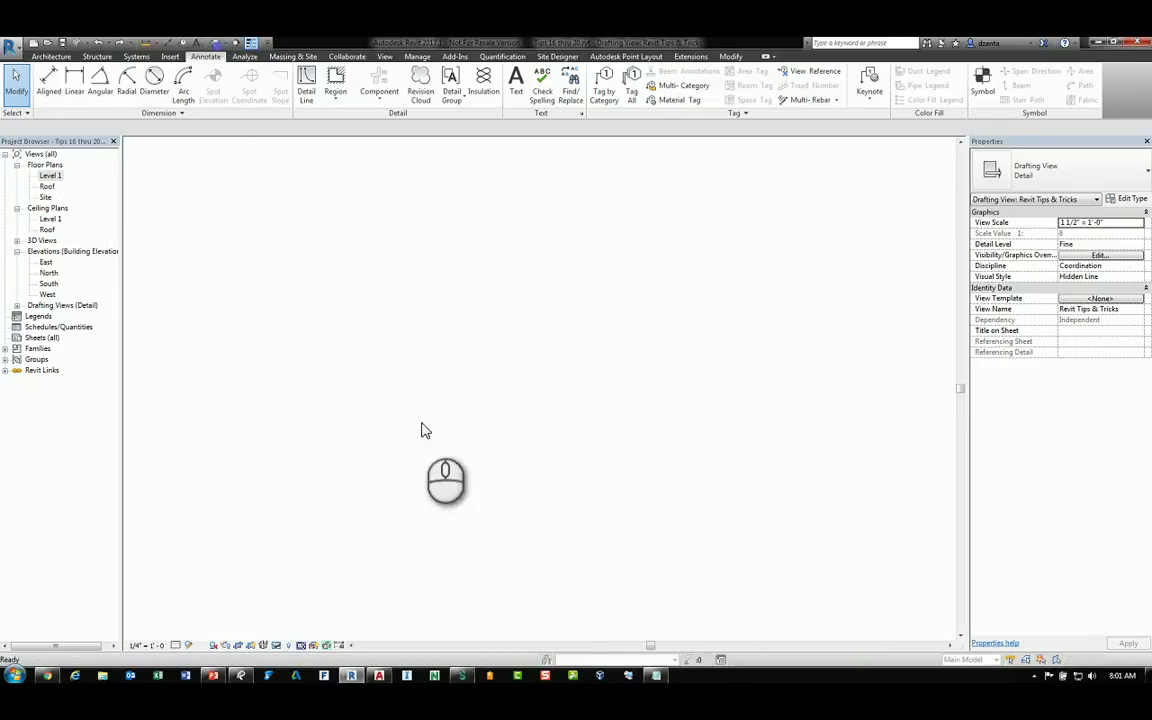
pyautogui.scroll(3, 411, 398)
pyautogui.scroll(3, 408, 381)
pyautogui.moveTo(408, 381)
pyautogui.keyDown('shift'); pyautogui.mouseDown(button='middle')
pyautogui.moveTo(522, 388)
pyautogui.moveTo(506, 445)
pyautogui.moveTo(586, 408)
pyautogui.moveTo(575, 498)
pyautogui.moveTo(579, 378)
pyautogui.moveTo(545, 470)
pyautogui.mouseUp(button='middle'); pyautogui.keyUp('shift')
pyautogui.click(465, 365)
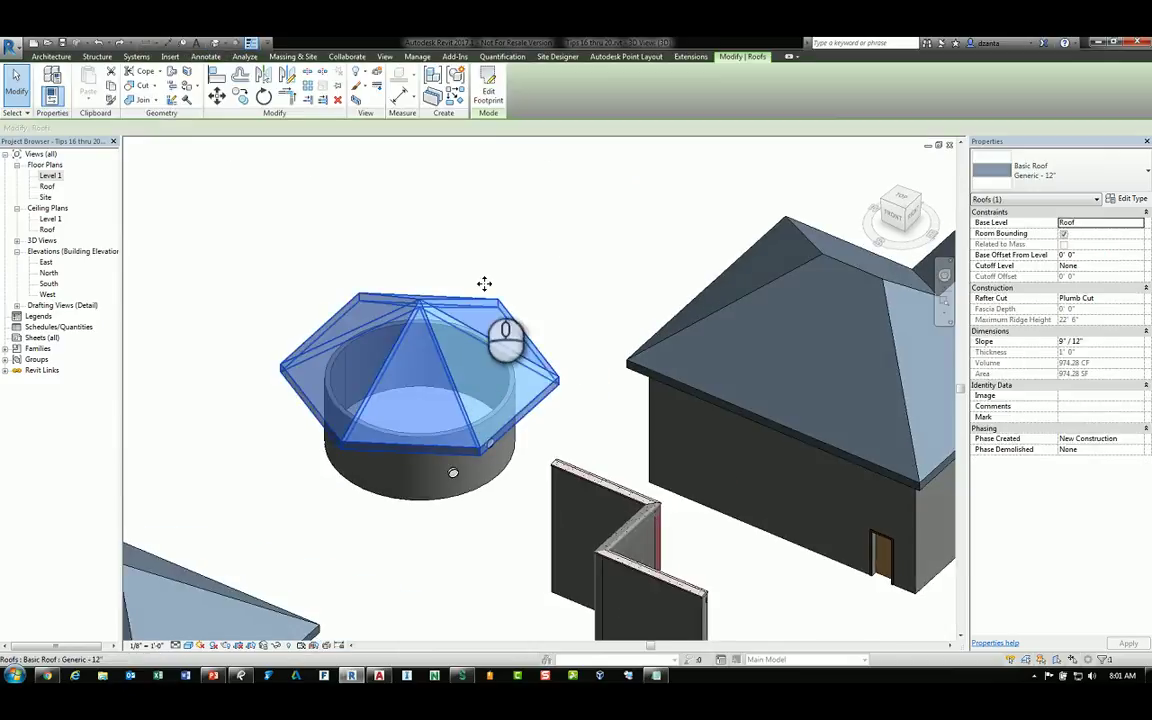
# Edit the roof footprint and raise the circle's Number of Full Segments to 9.
pyautogui.click(487, 90)
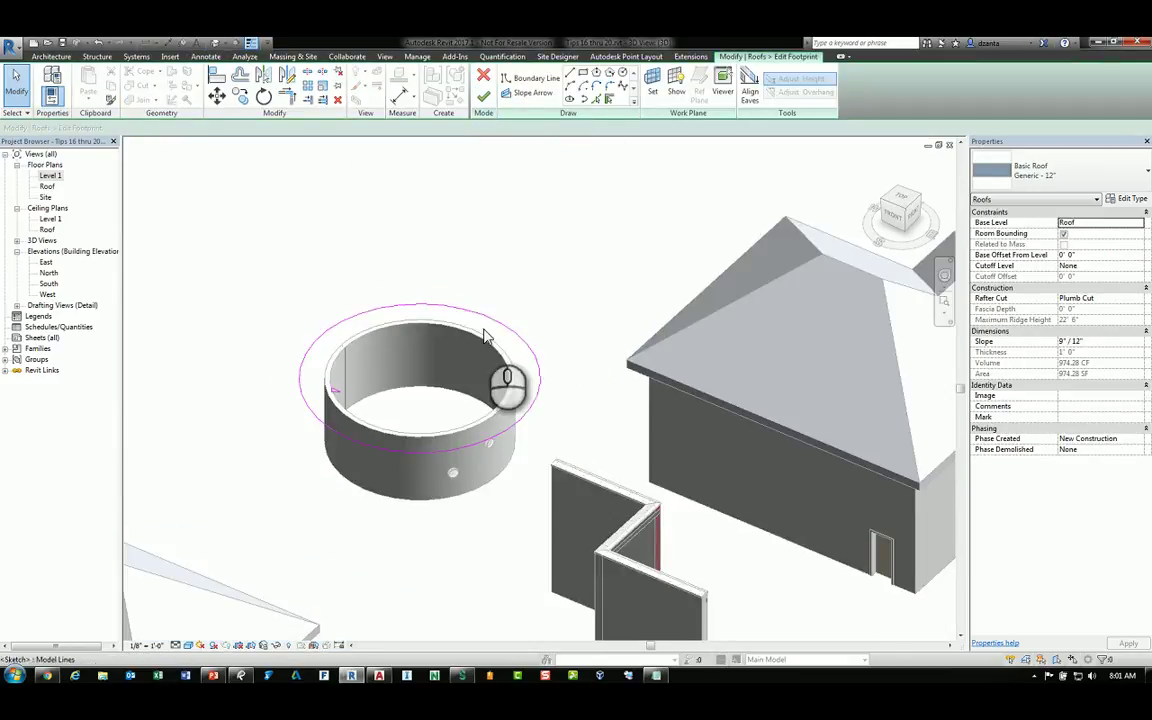
pyautogui.click(520, 343)
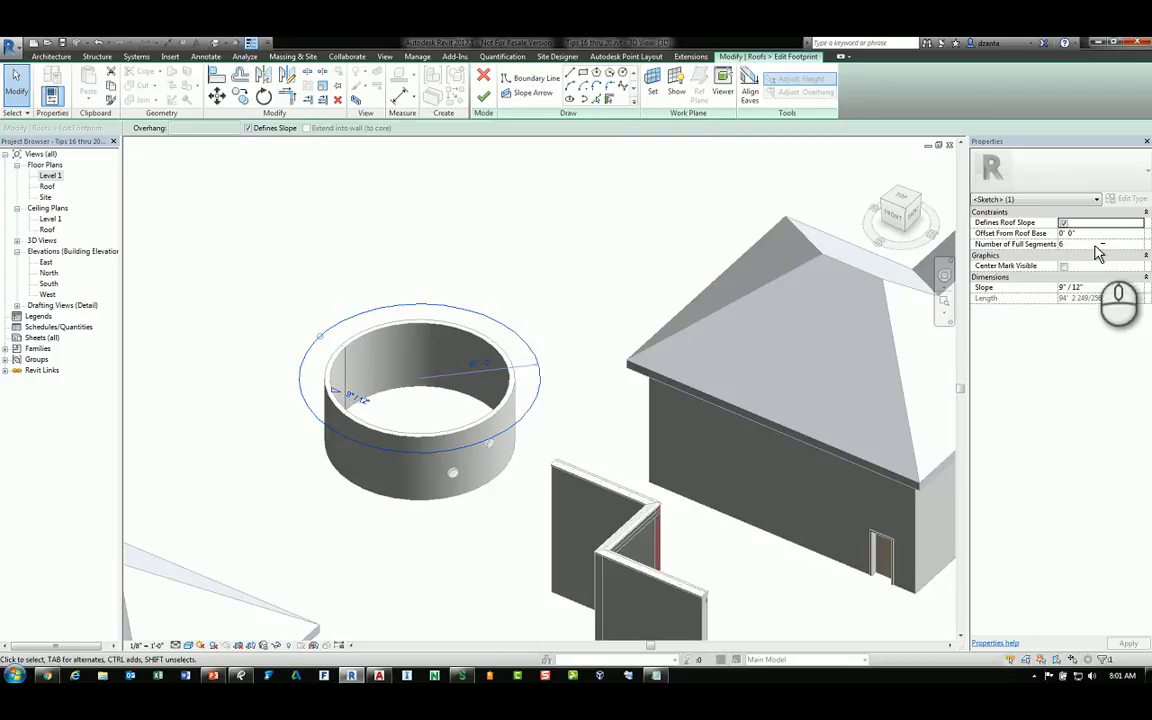
pyautogui.click(1066, 245)
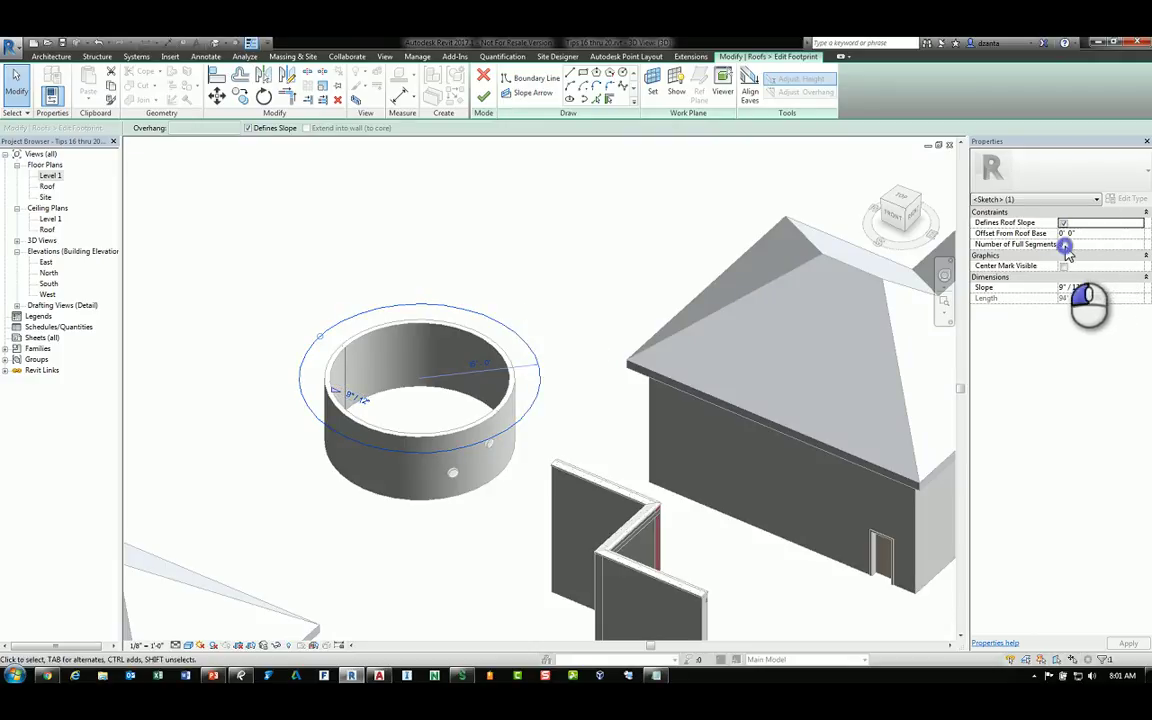
pyautogui.click(1062, 246)
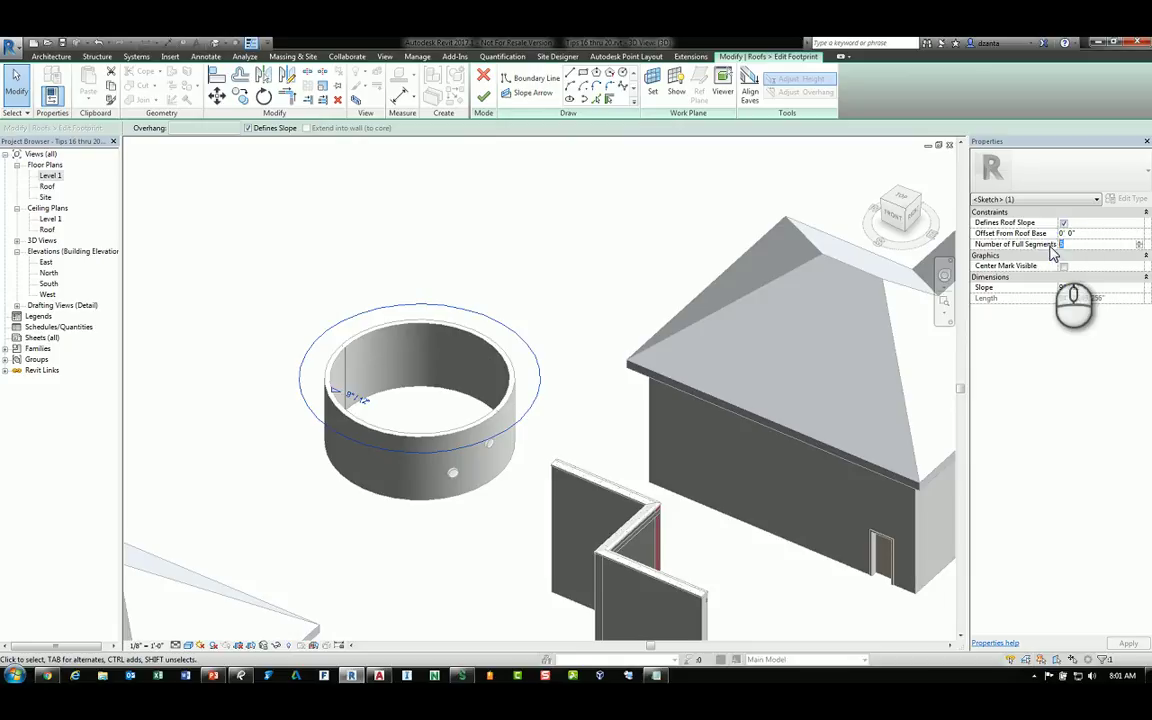
pyautogui.click(565, 225)
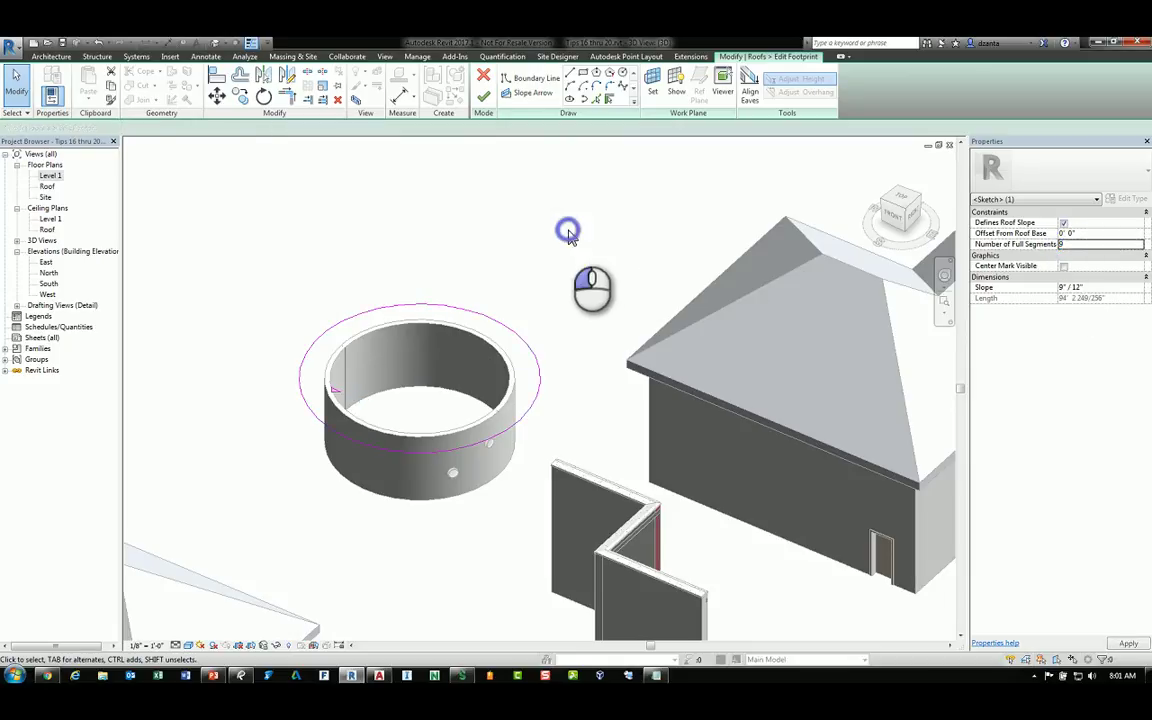
pyautogui.click(483, 97)
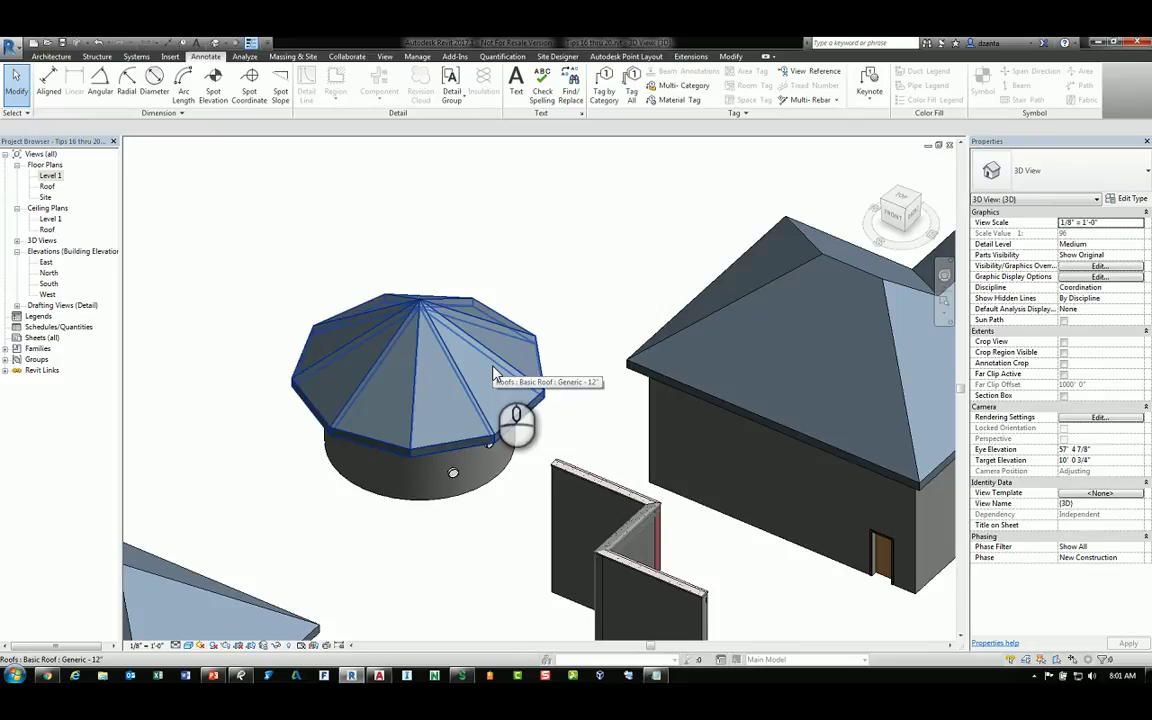
# Set the footprint circle's full segments to 0 for a smooth cone, then close the 3D view.
pyautogui.click(493, 374)
pyautogui.click(487, 85)
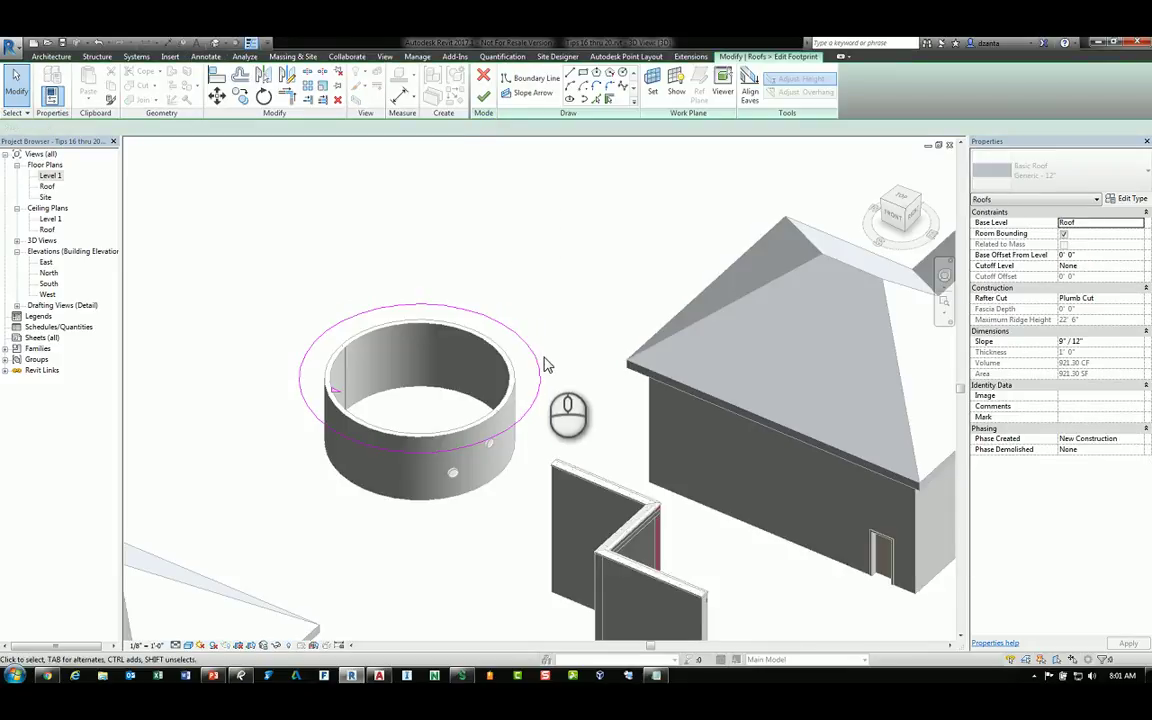
pyautogui.click(537, 360)
pyautogui.click(1095, 245)
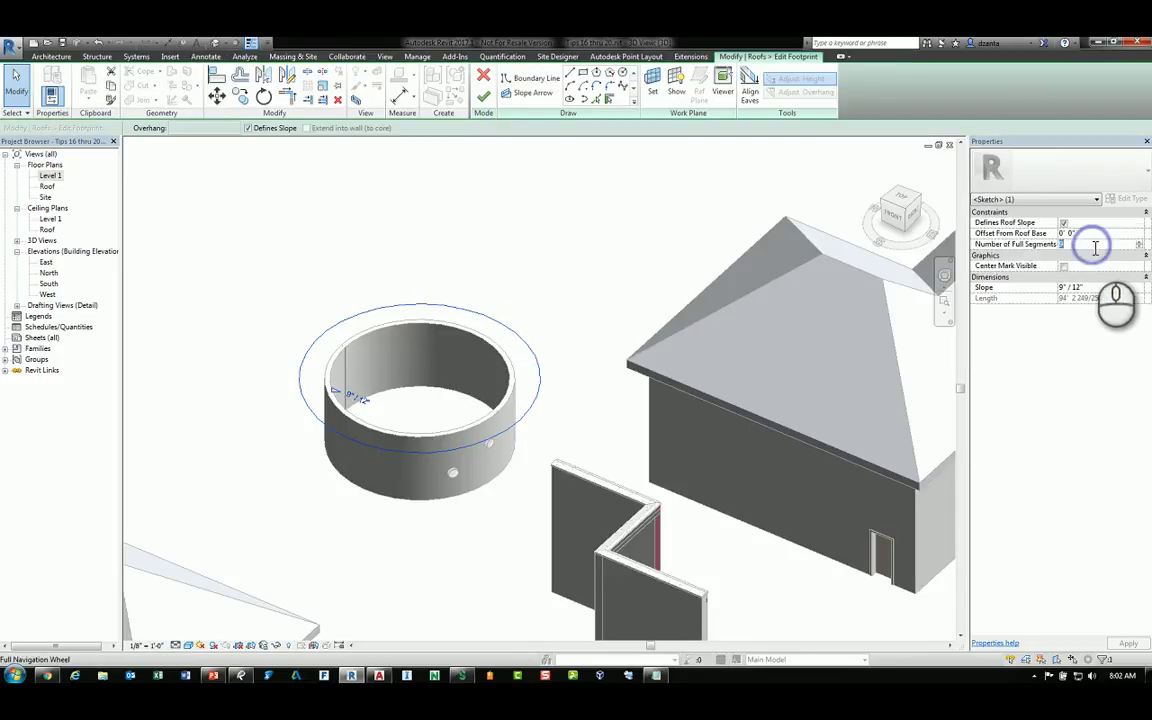
pyautogui.write('0')
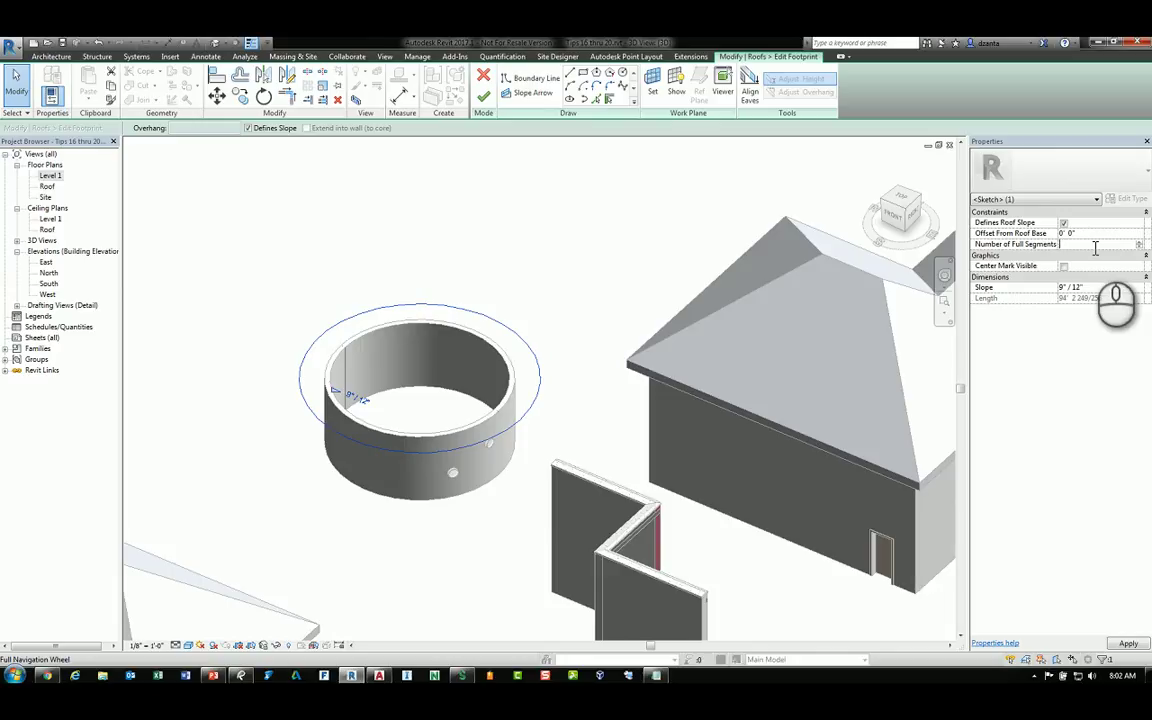
pyautogui.click(540, 239)
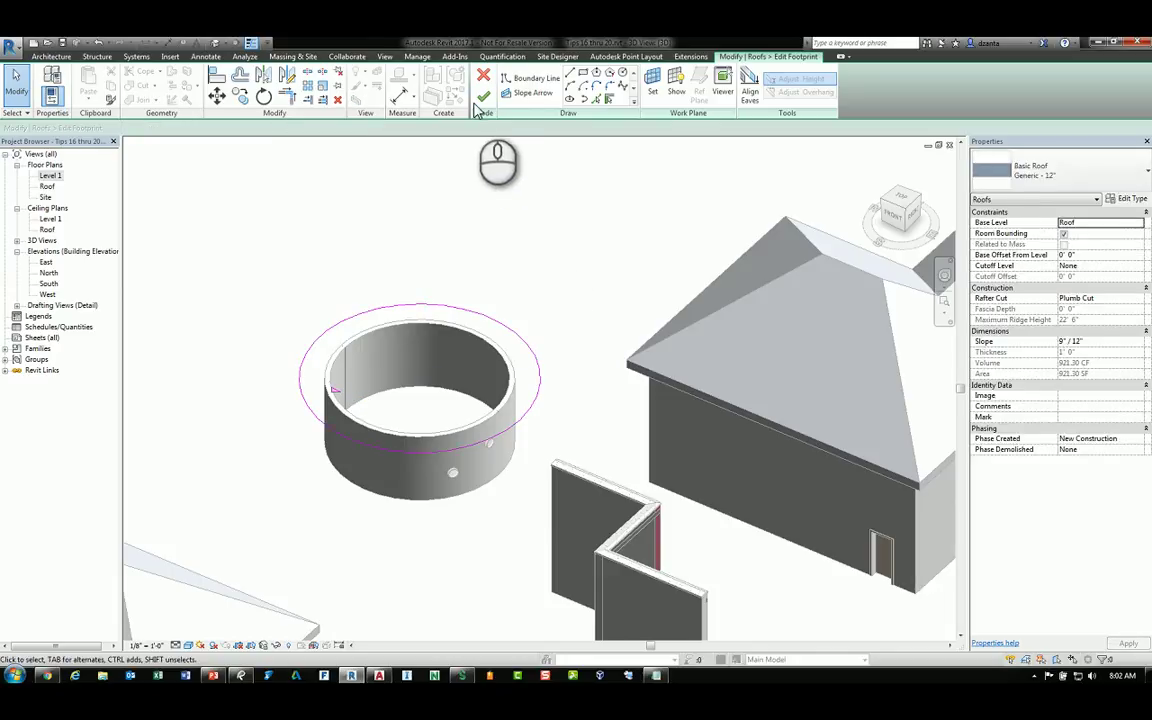
pyautogui.click(481, 100)
pyautogui.click(571, 257)
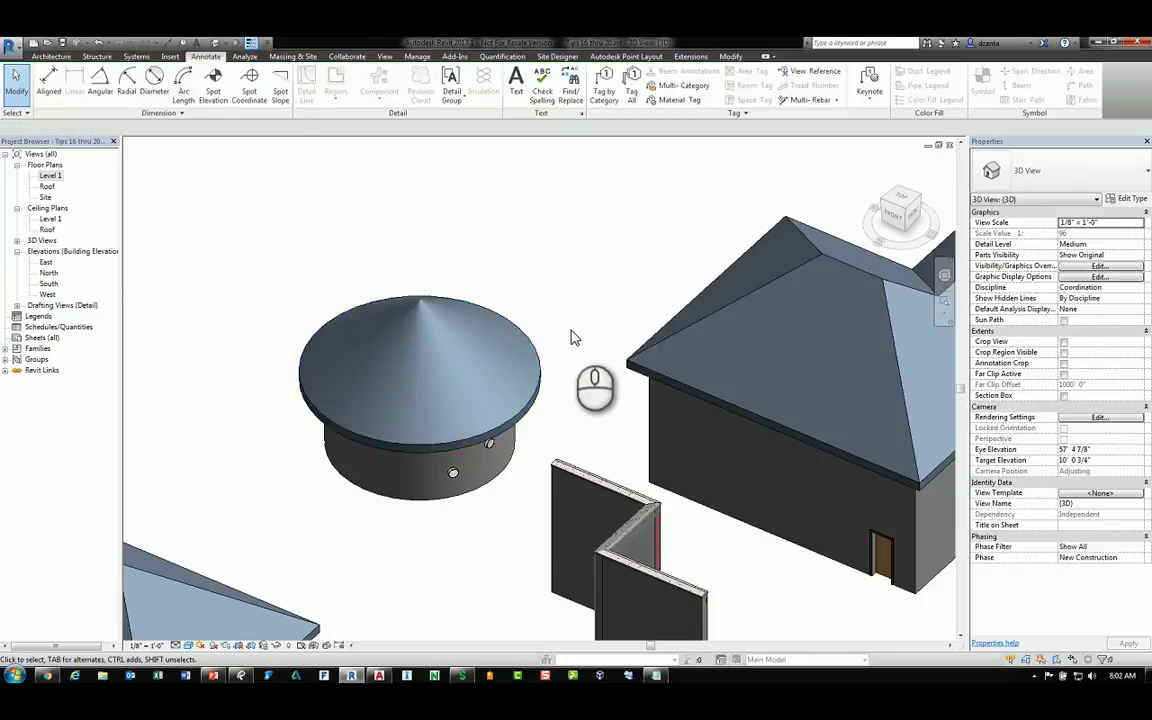
pyautogui.click(949, 145)
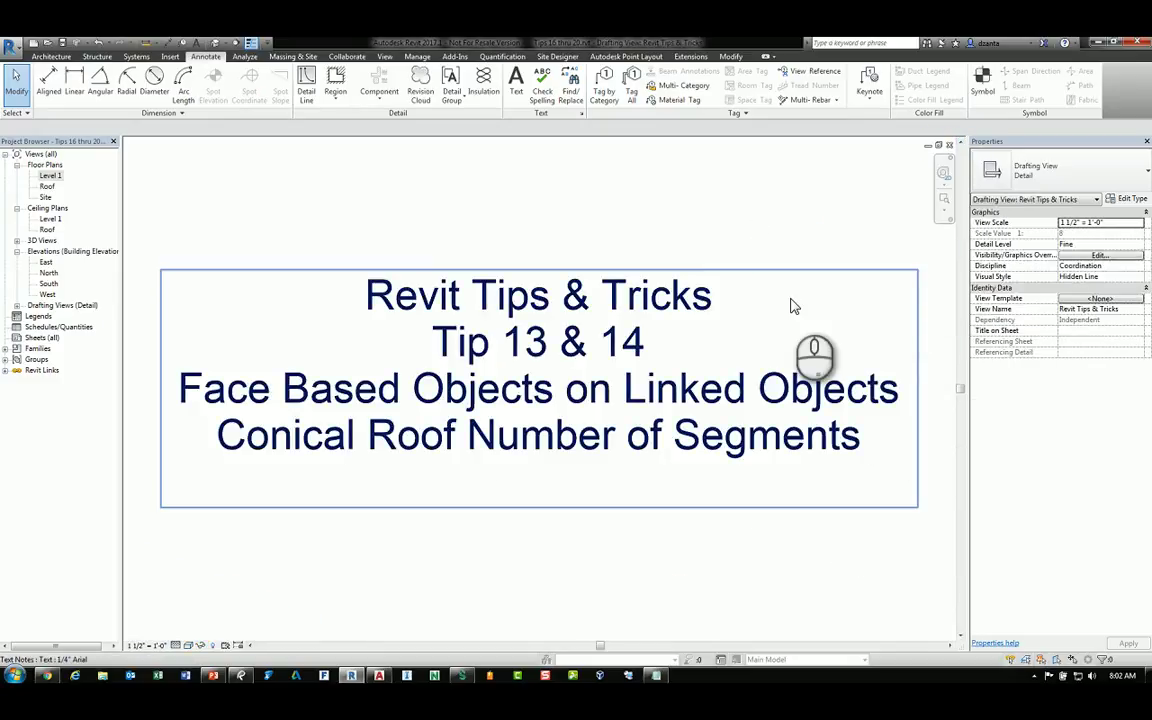